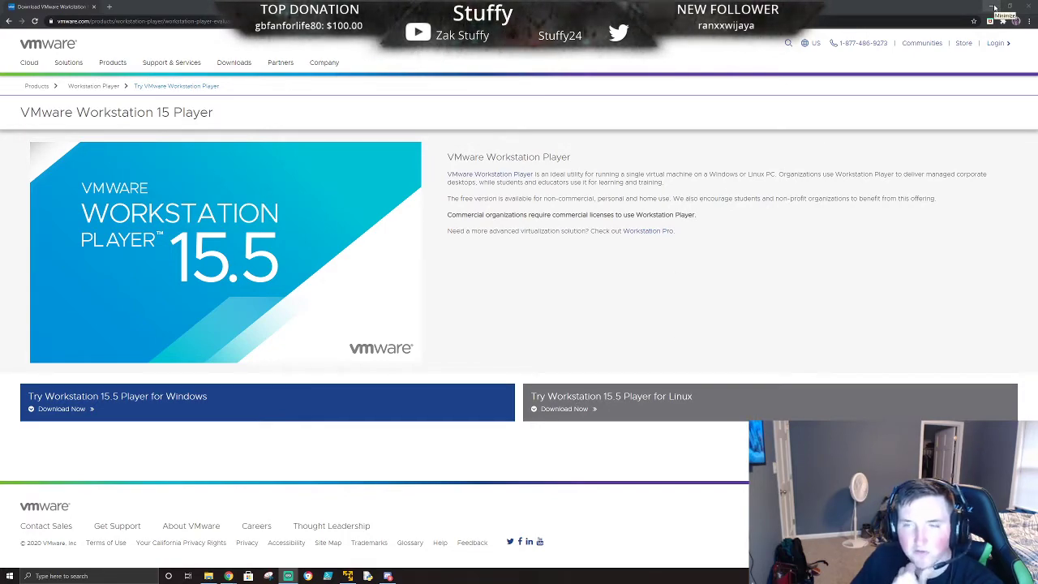
left_click(348, 575)
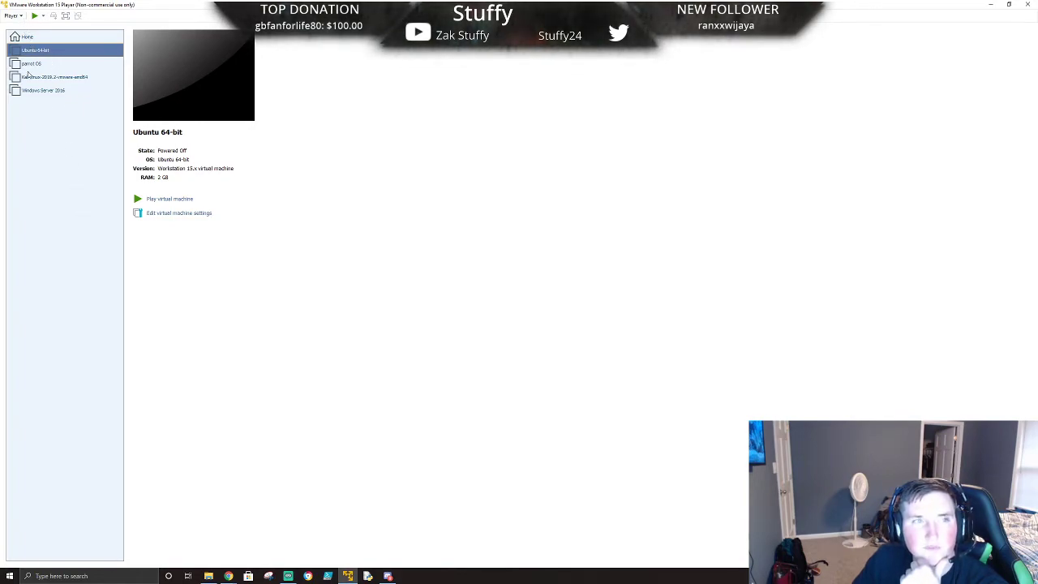
left_click(11, 16)
mouse_move(23, 27)
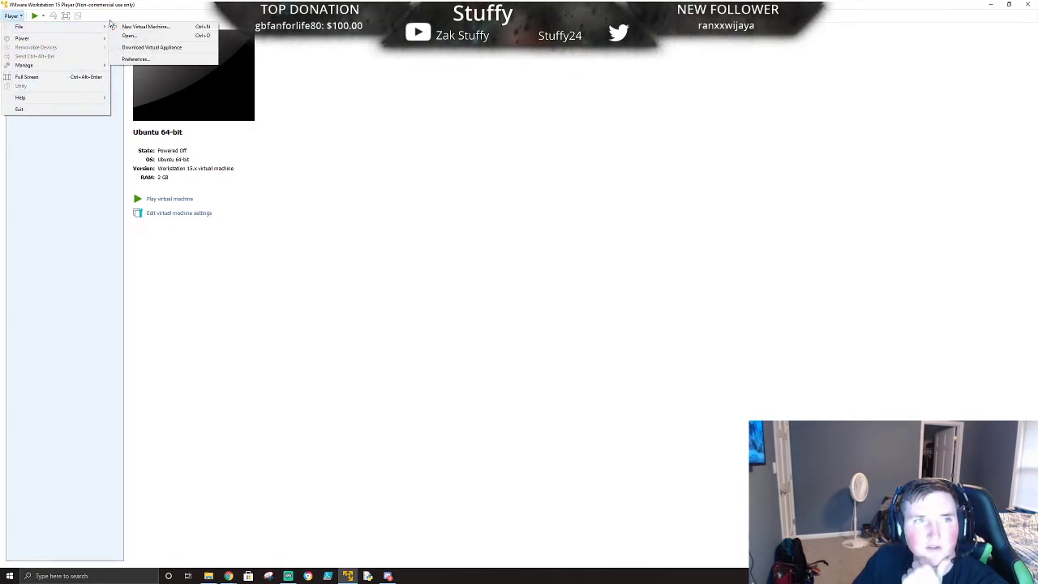
left_click(405, 164)
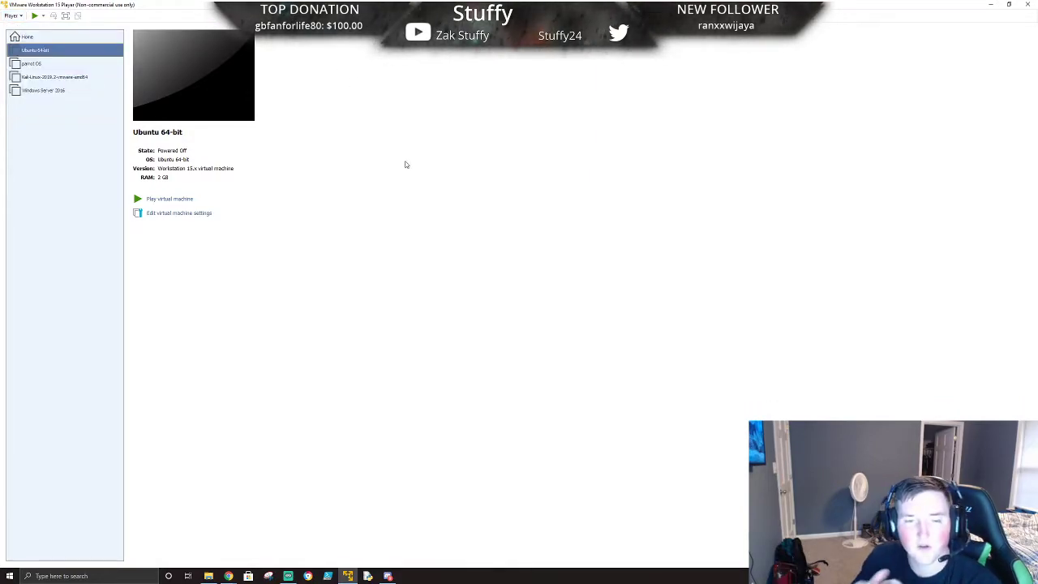
left_click(992, 7)
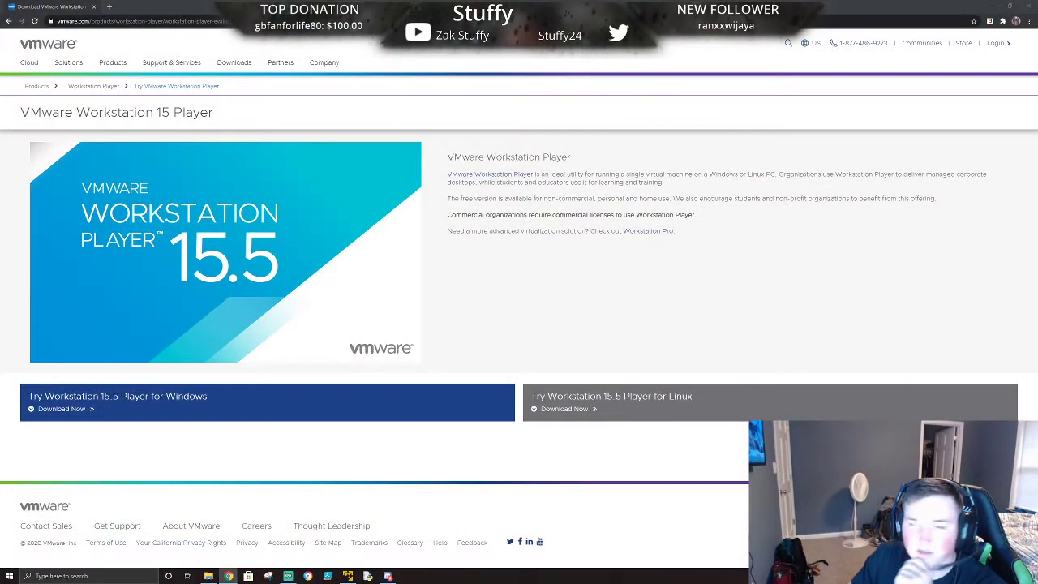
- Switch to the Ubuntu Desktop download page and highlight its heading
left_click_drag(1037, 80, 340, 2)
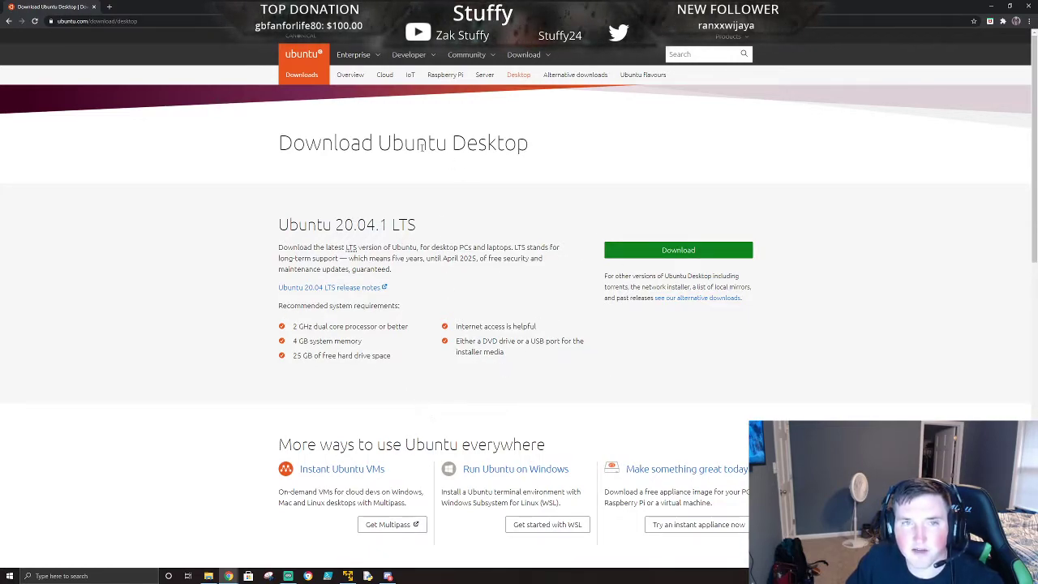
left_click_drag(267, 147, 528, 144)
left_click(527, 144)
double_click(519, 144)
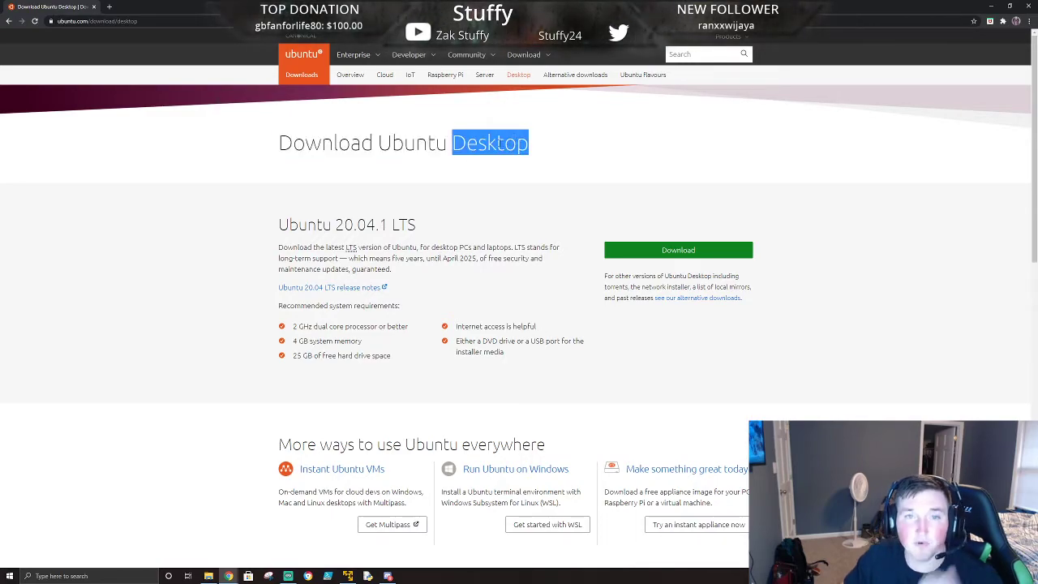
left_click(481, 207)
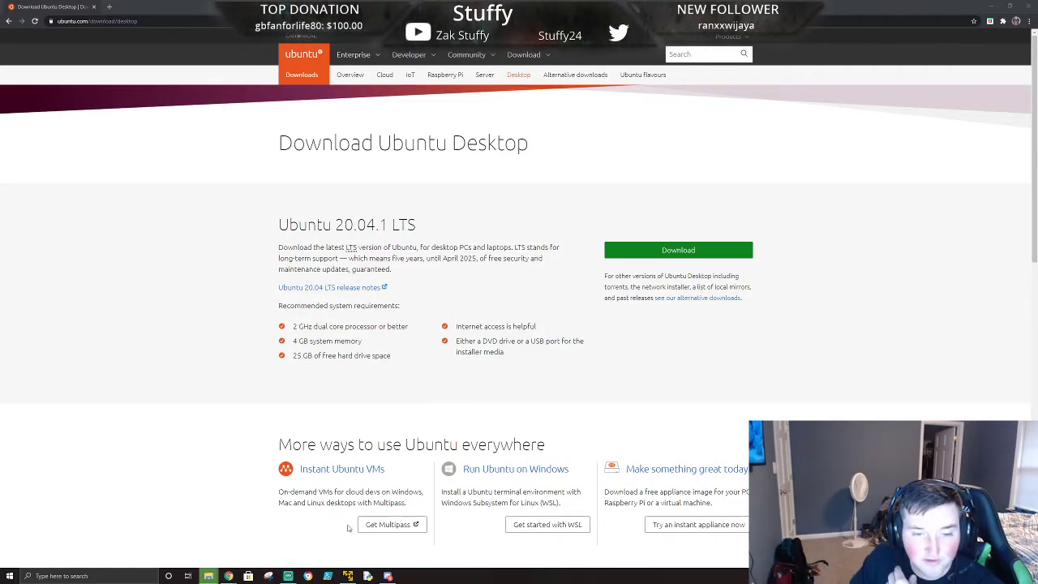
left_click(347, 576)
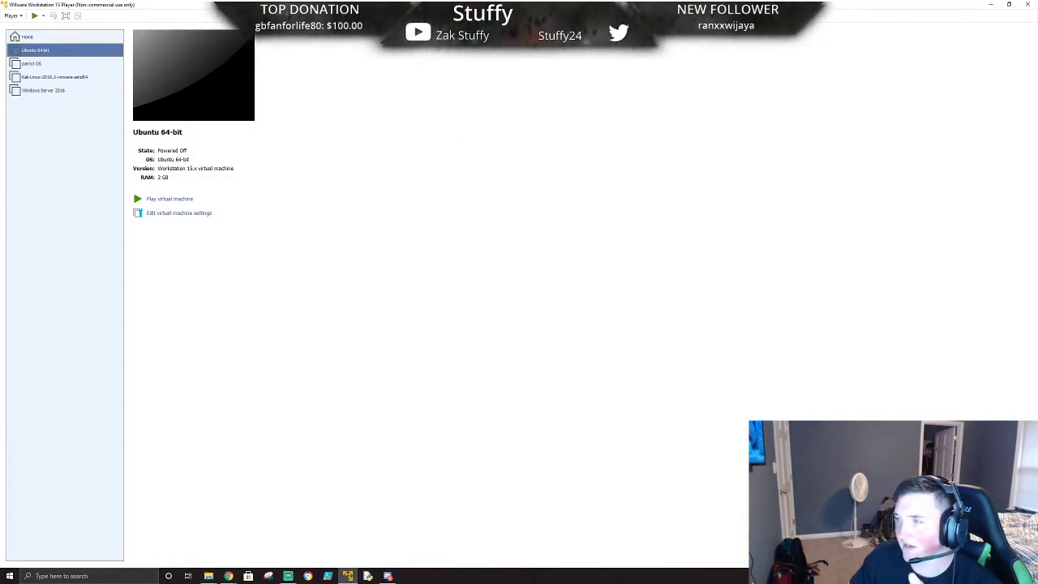
right_click(51, 50)
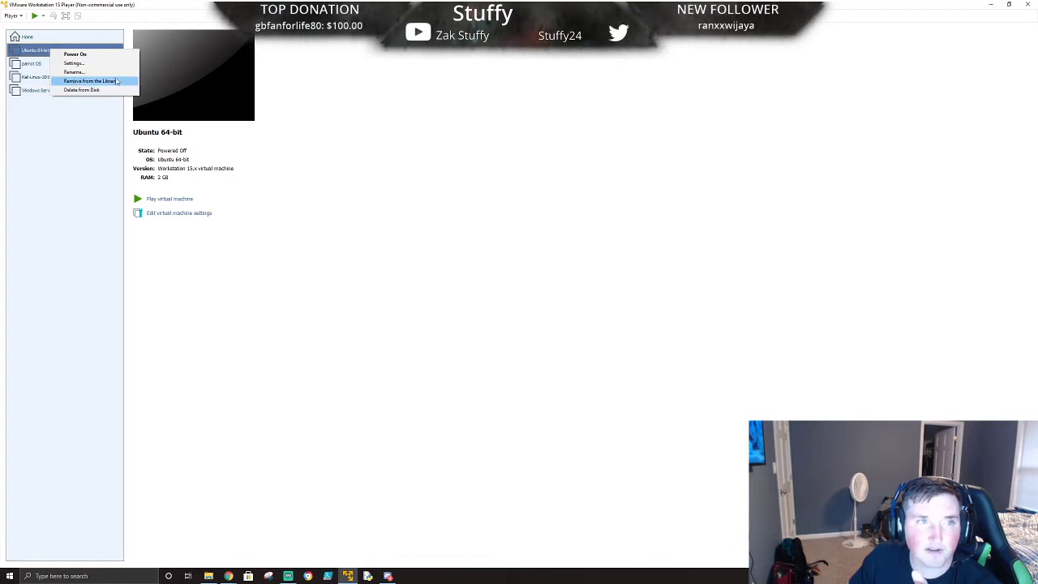
left_click(471, 165)
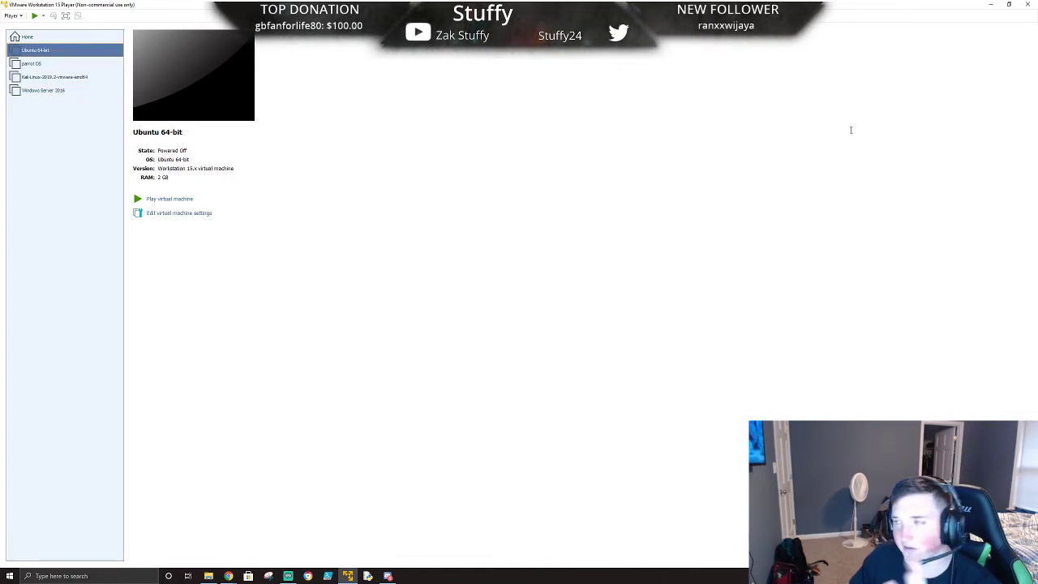
- Open the cyberpatriot folder holding the Ubuntu 20.04.1 desktop ISO, then minimize it
left_click_drag(1037, 65, 413, 120)
double_click(412, 119)
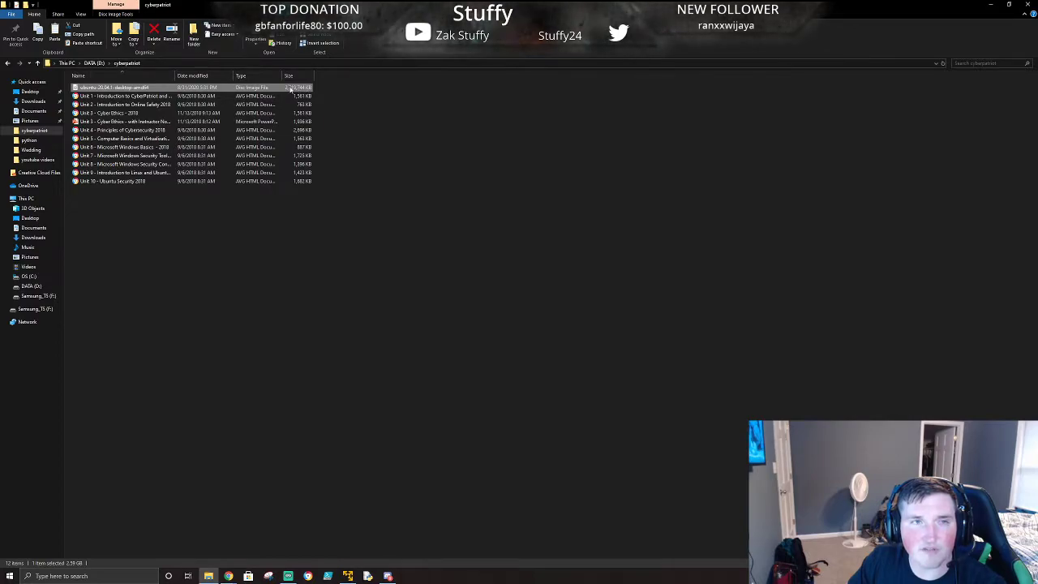
left_click(992, 6)
left_click(7, 15)
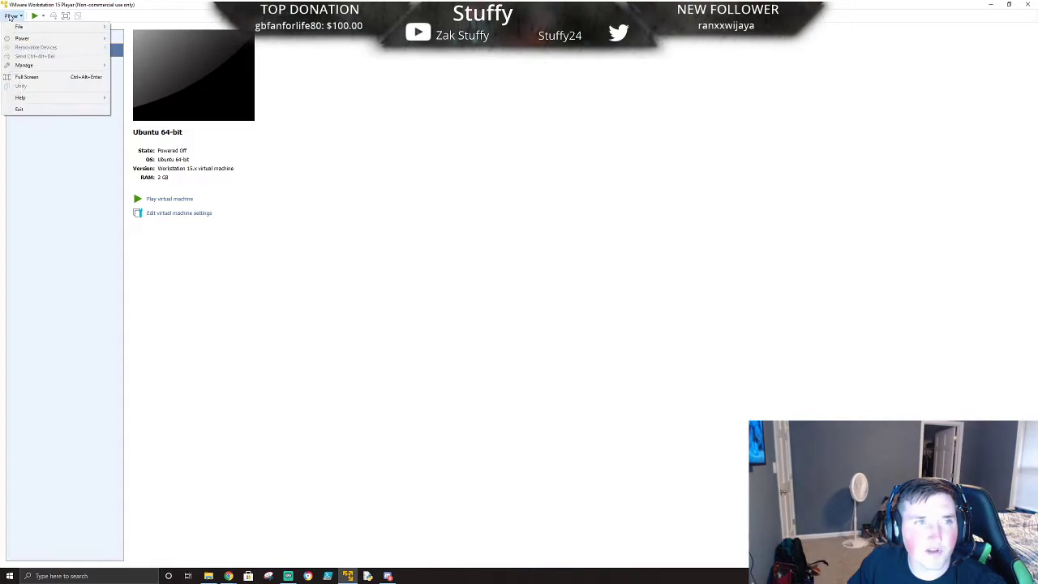
mouse_move(36, 30)
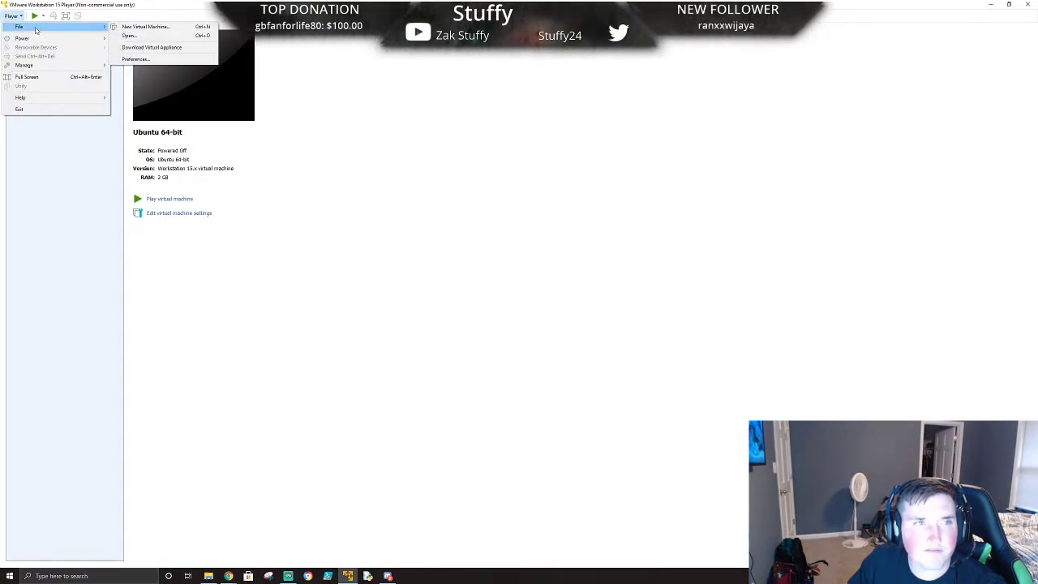
left_click(166, 26)
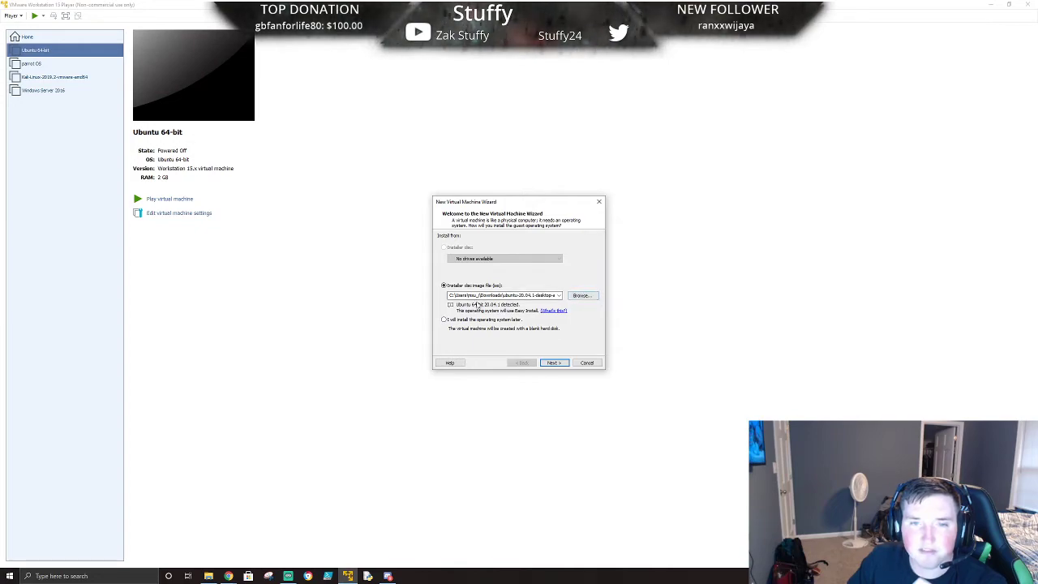
left_click(553, 363)
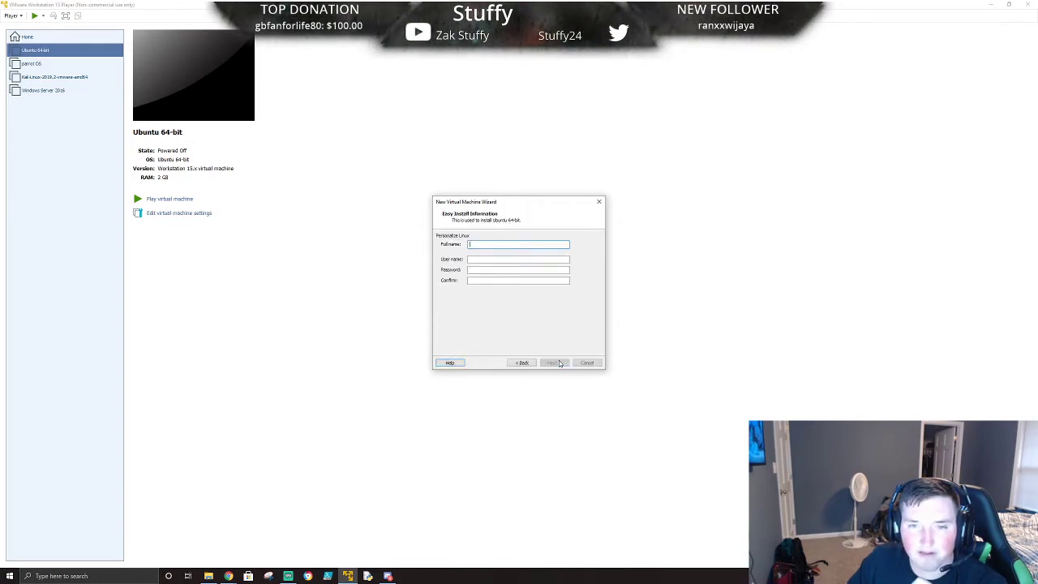
left_click(483, 259)
left_click(481, 272)
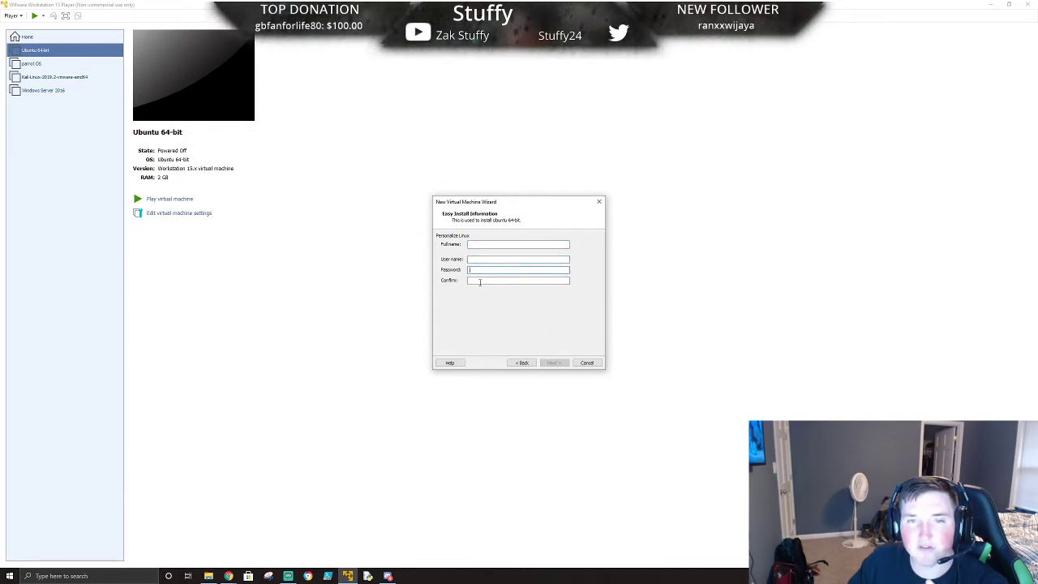
left_click(480, 281)
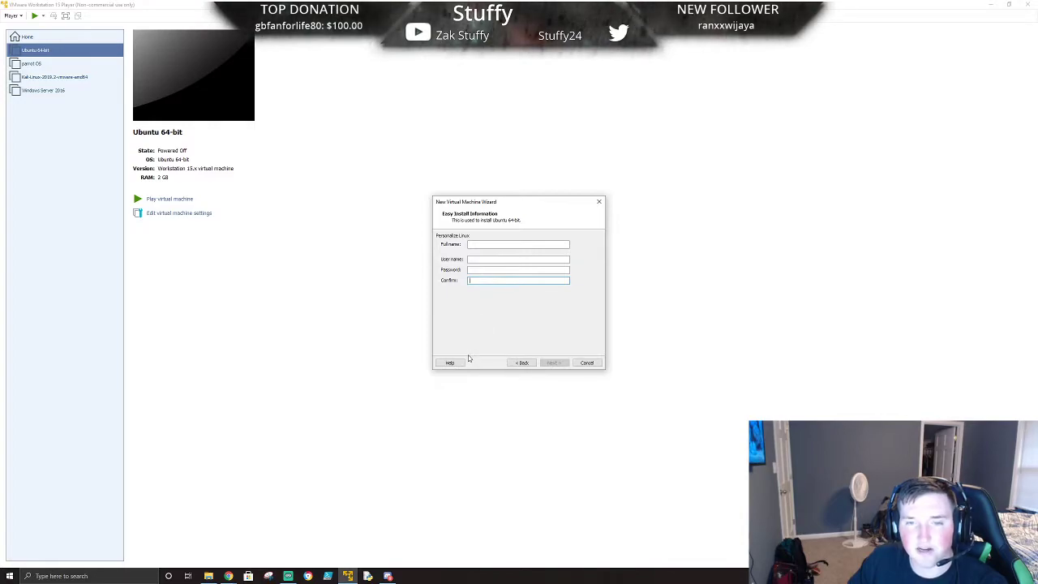
left_click(522, 362)
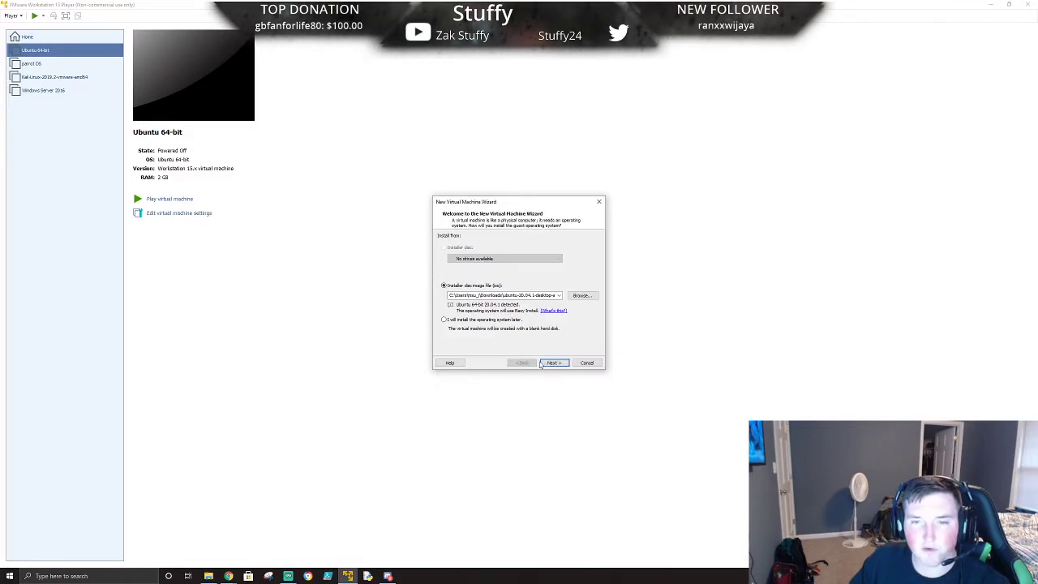
left_click(589, 362)
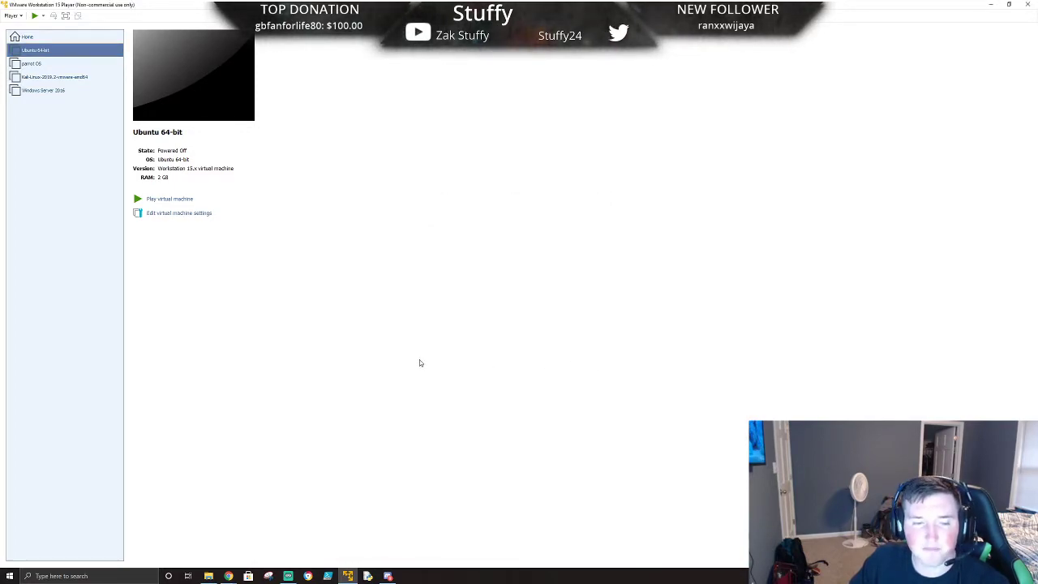
- Power on the Ubuntu 64-bit virtual machine, agreeing to connect the unavailable virtual device at every power-on
double_click(45, 51)
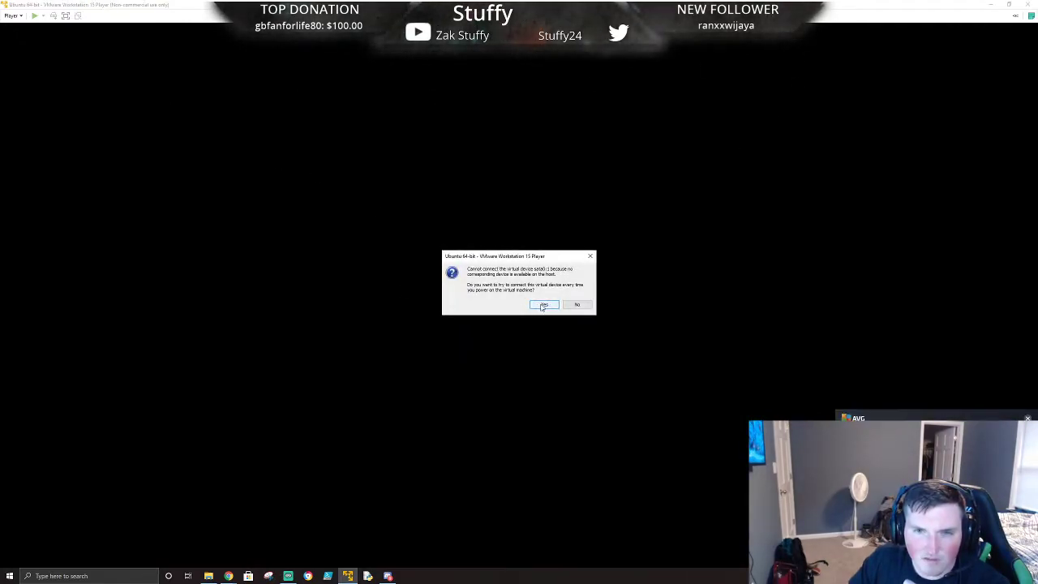
left_click(543, 305)
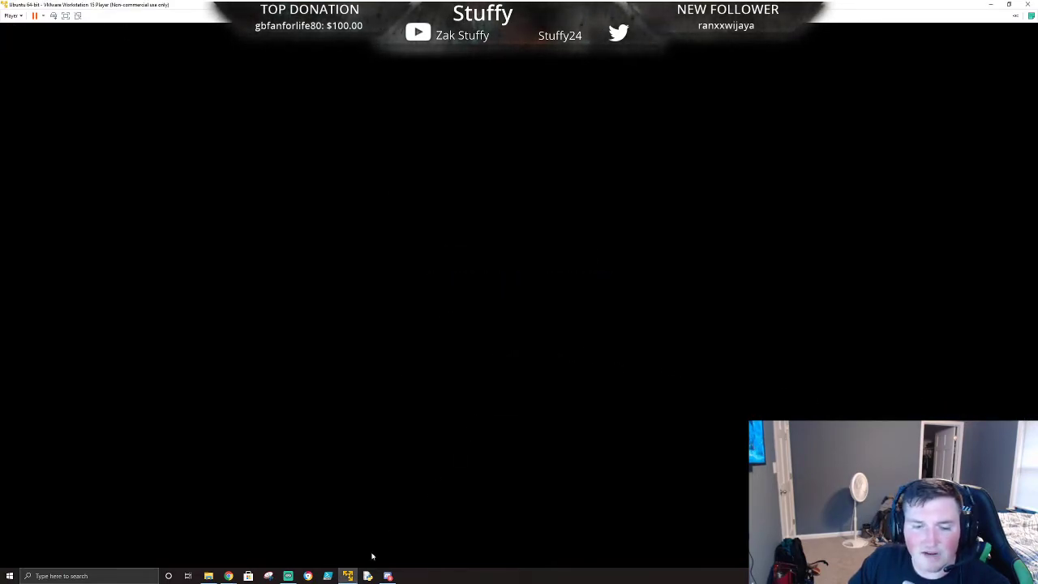
mouse_move(348, 575)
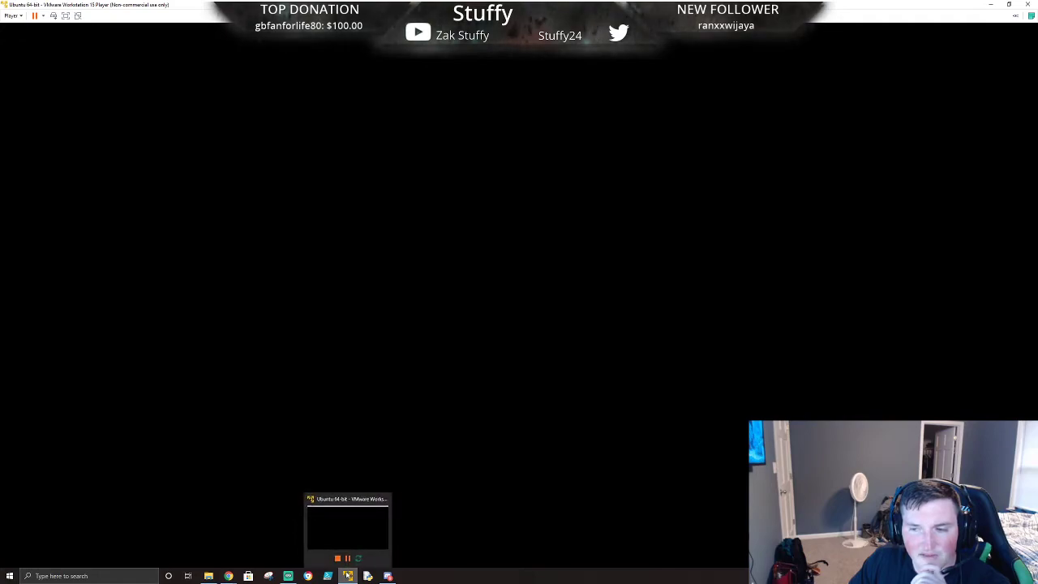
left_click(551, 338)
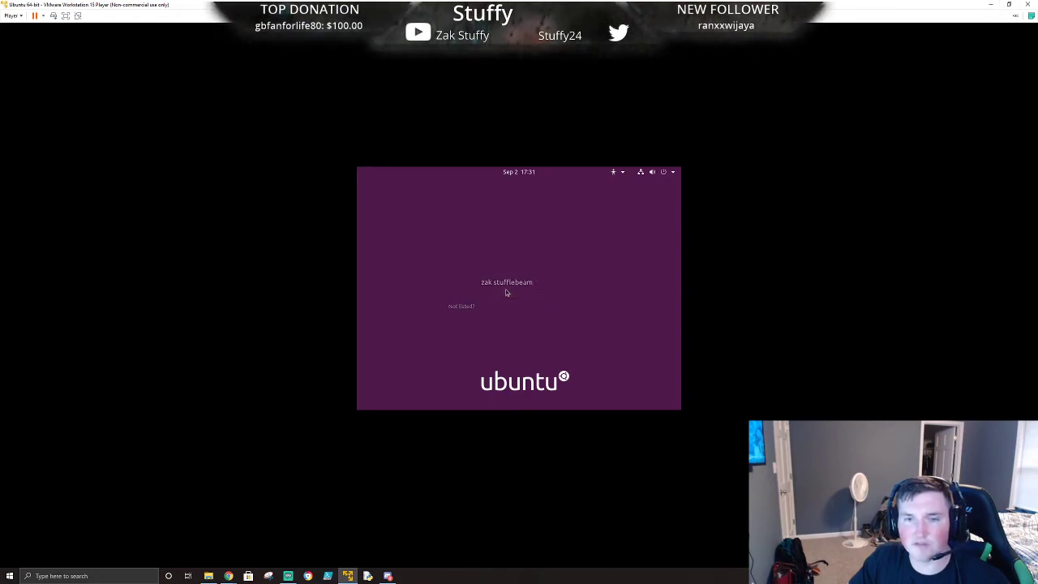
- Select the user account on the Ubuntu login screen and enter the account password to sign in
left_click(506, 286)
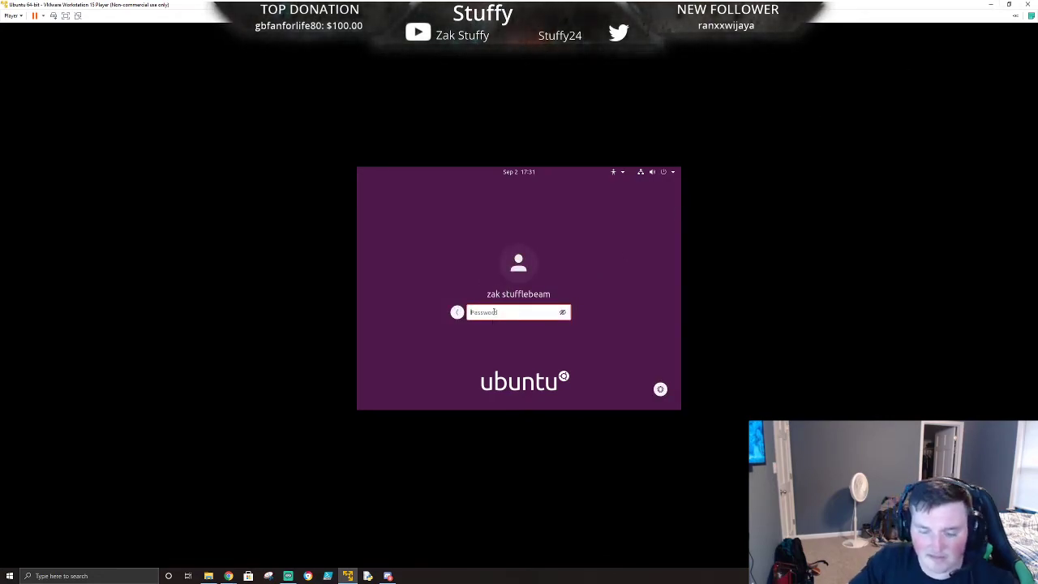
type("•••••••••••••••")
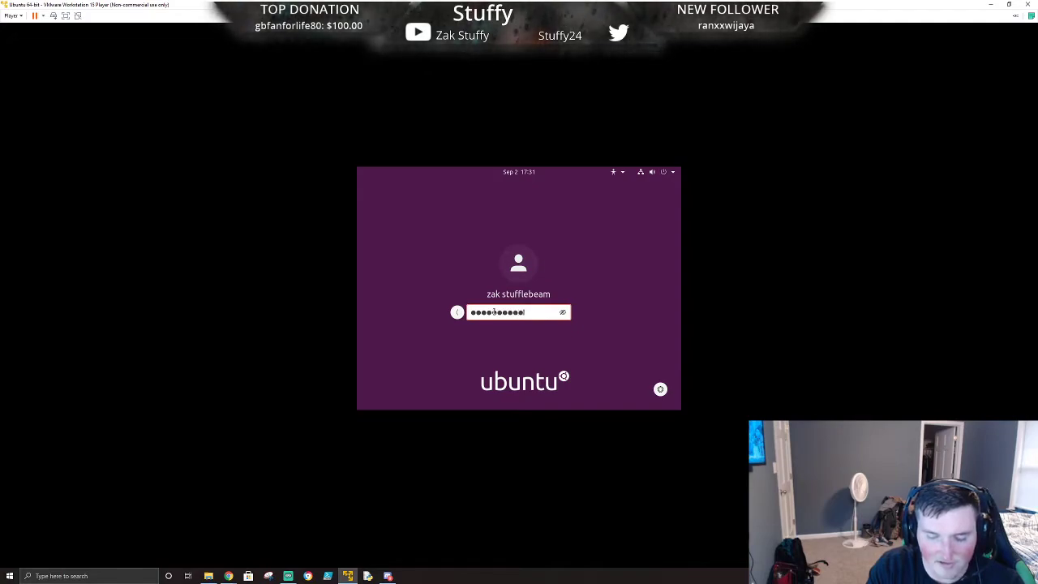
key("Return")
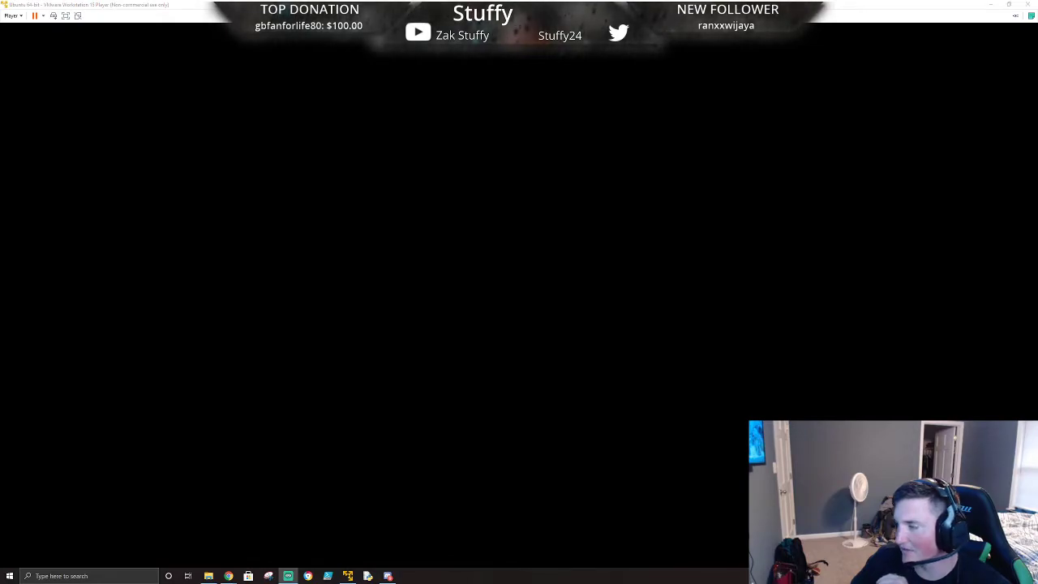
- Restore the VMware window and maximize it again so the Ubuntu desktop fills the screen
left_click(1009, 4)
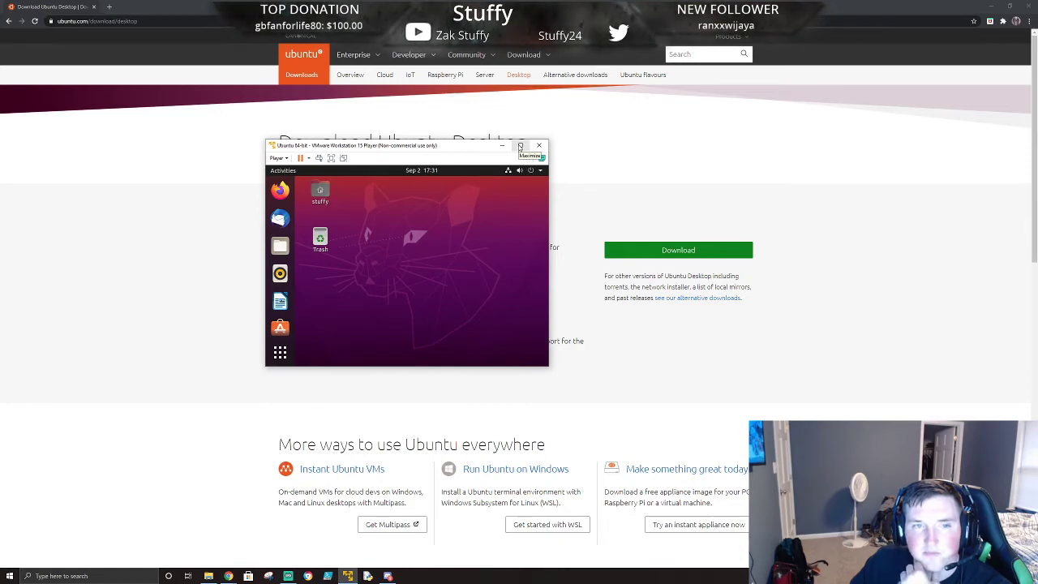
left_click(520, 146)
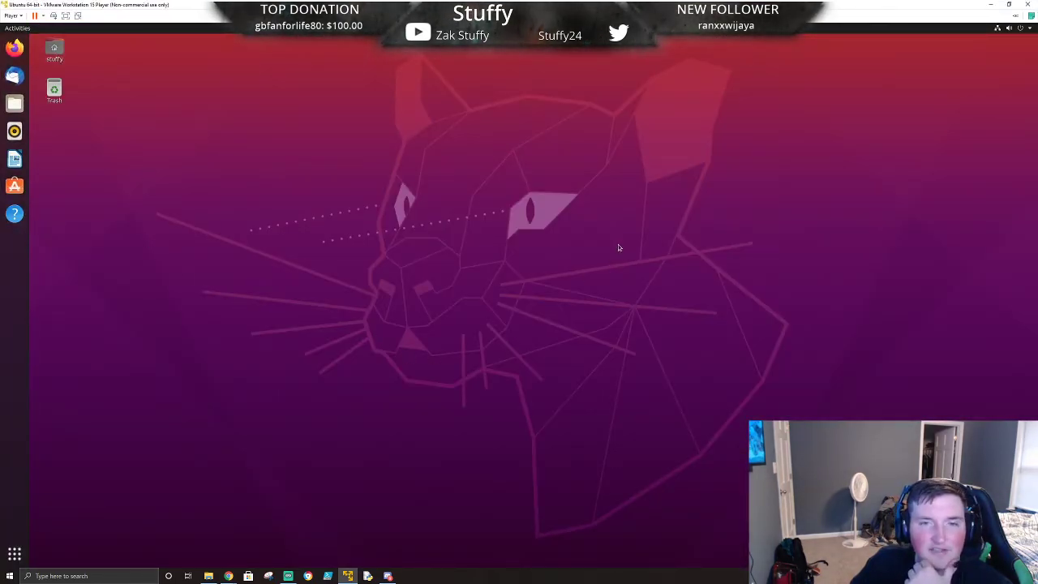
left_click_drag(226, 69, 533, 439)
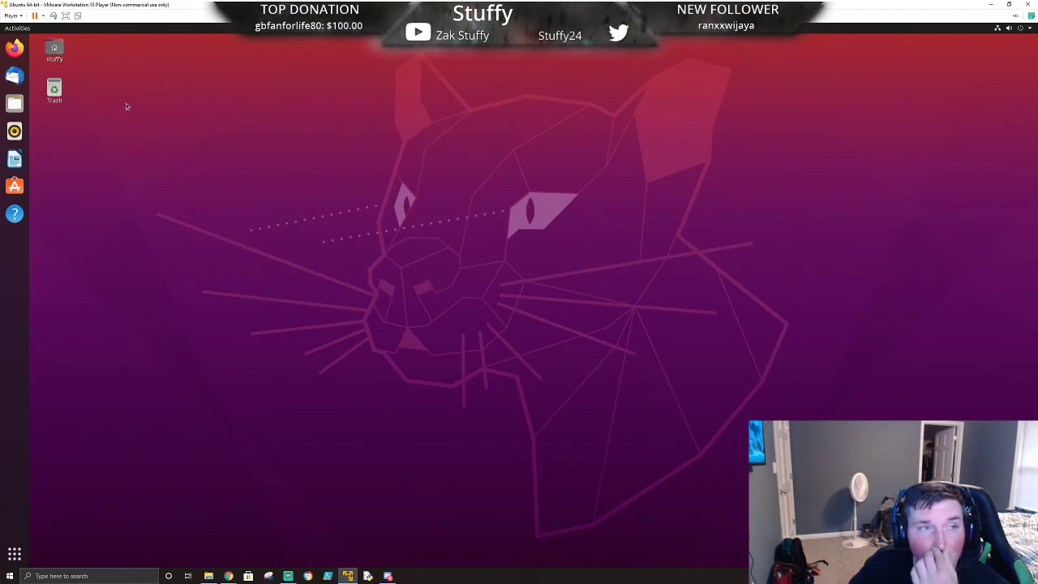
- Open Terminal from the Ubuntu application grid
left_click(15, 554)
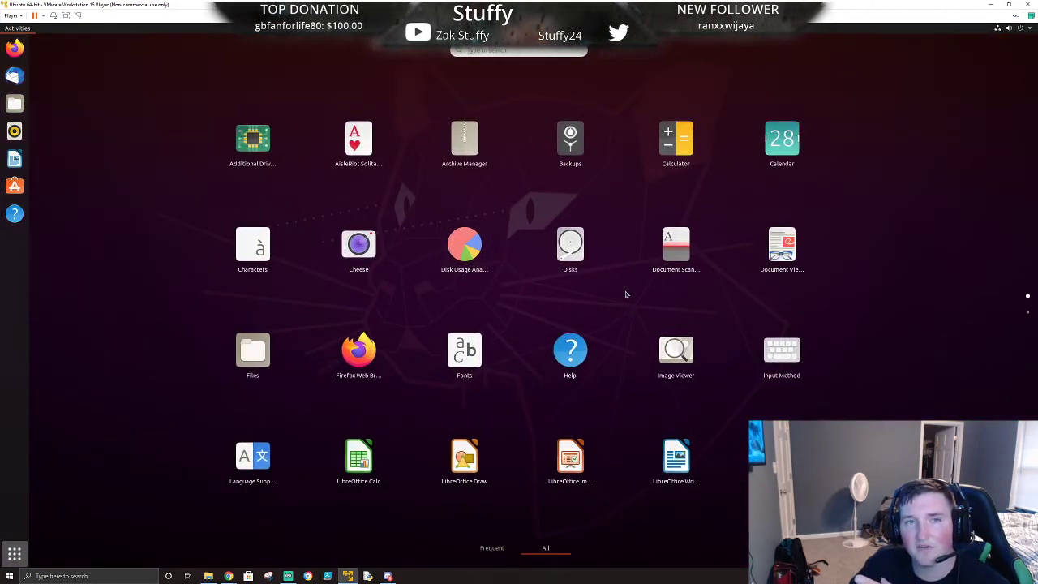
scroll(625, 294, "down", 1)
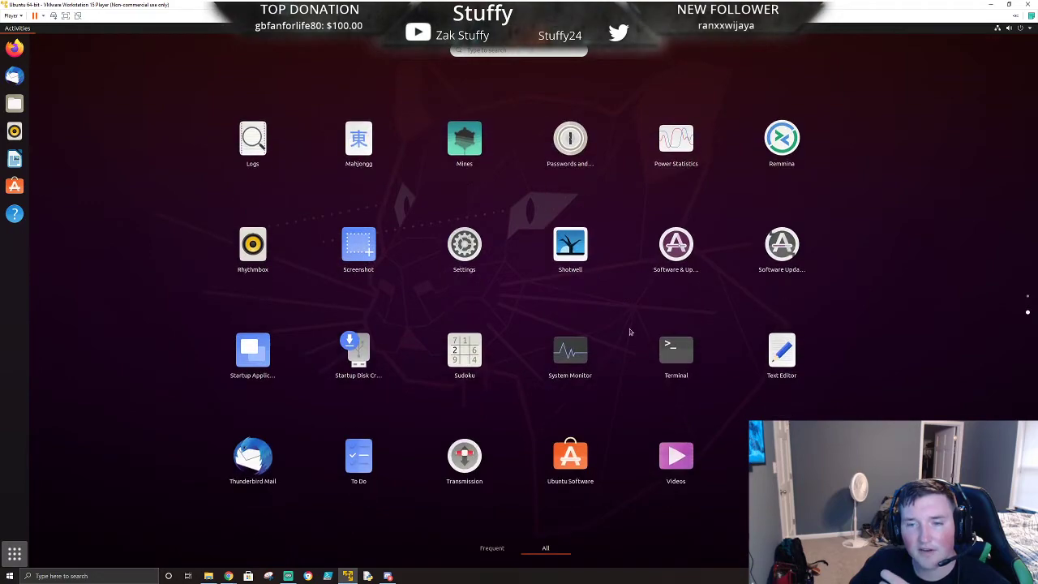
left_click(674, 355)
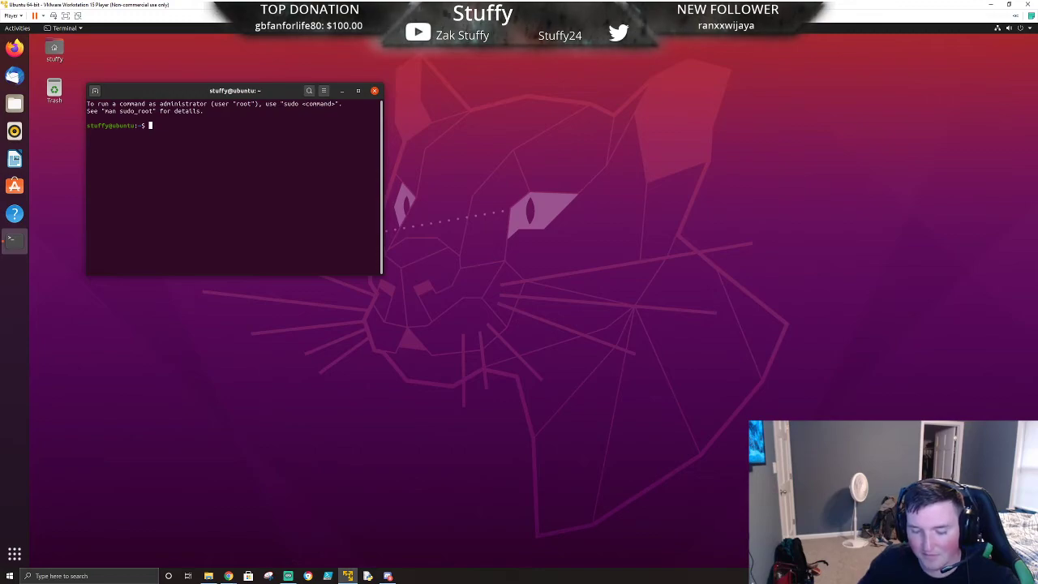
- Run ls in the terminal to list the home directory
type("ls")
key("Return")
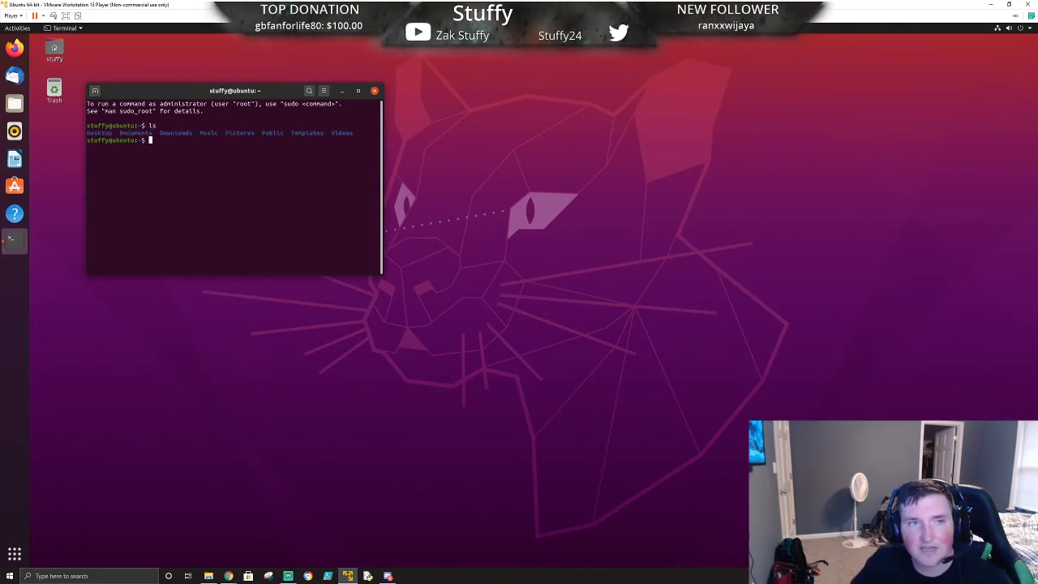
- Minimize the terminal and bring up the File Explorer window with the cyberpatriot folder
left_click(341, 90)
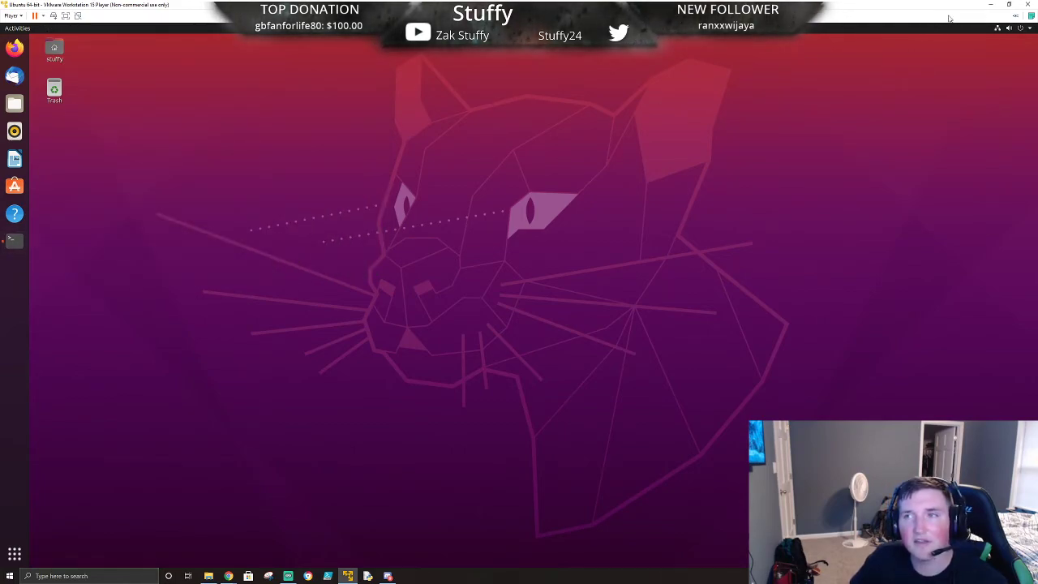
left_click(207, 577)
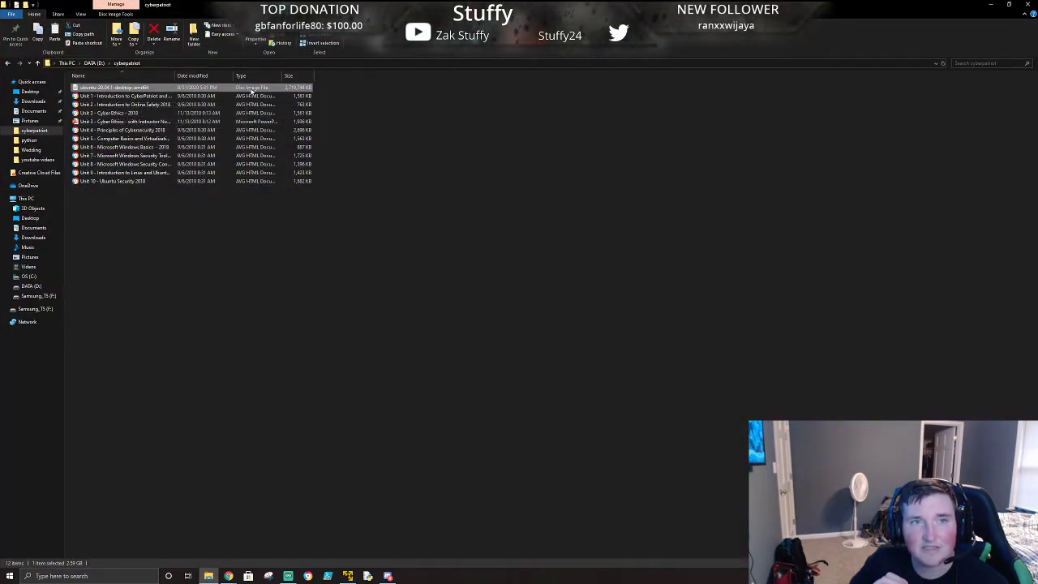
- Return to the Ubuntu virtual machine and restore the minimized terminal window
left_click(988, 6)
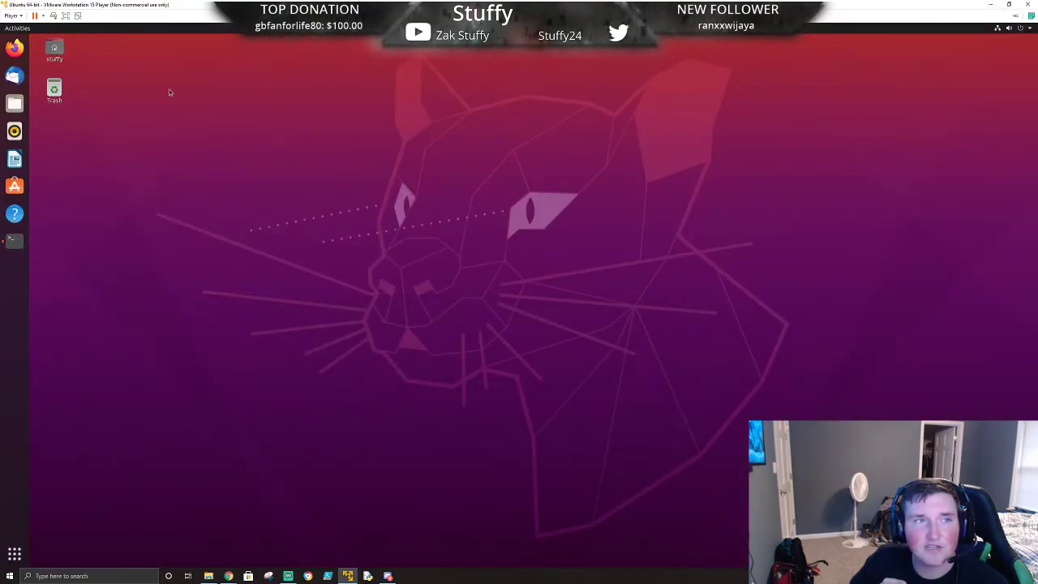
left_click(10, 16)
mouse_move(45, 28)
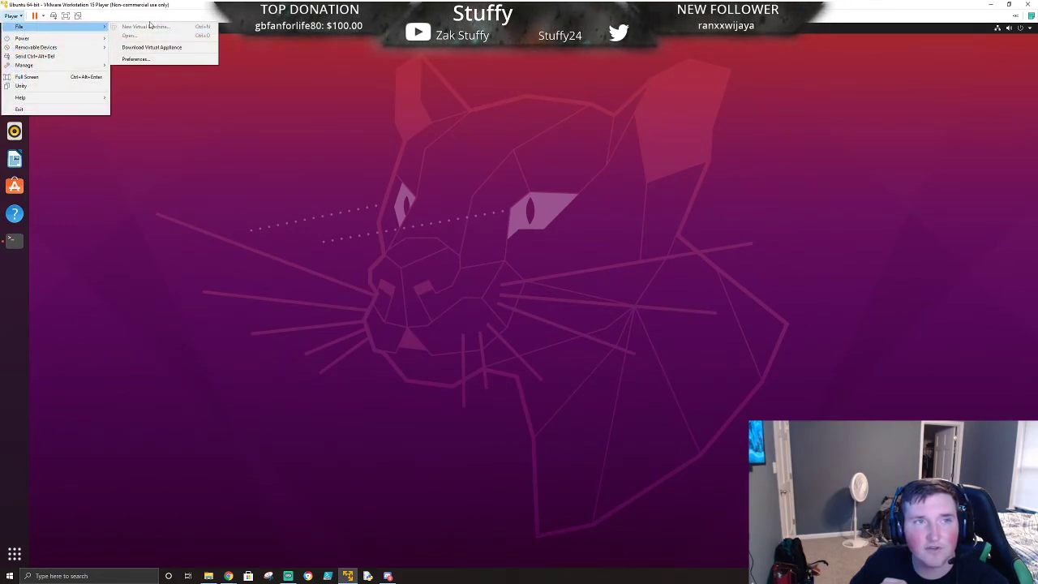
left_click(194, 6)
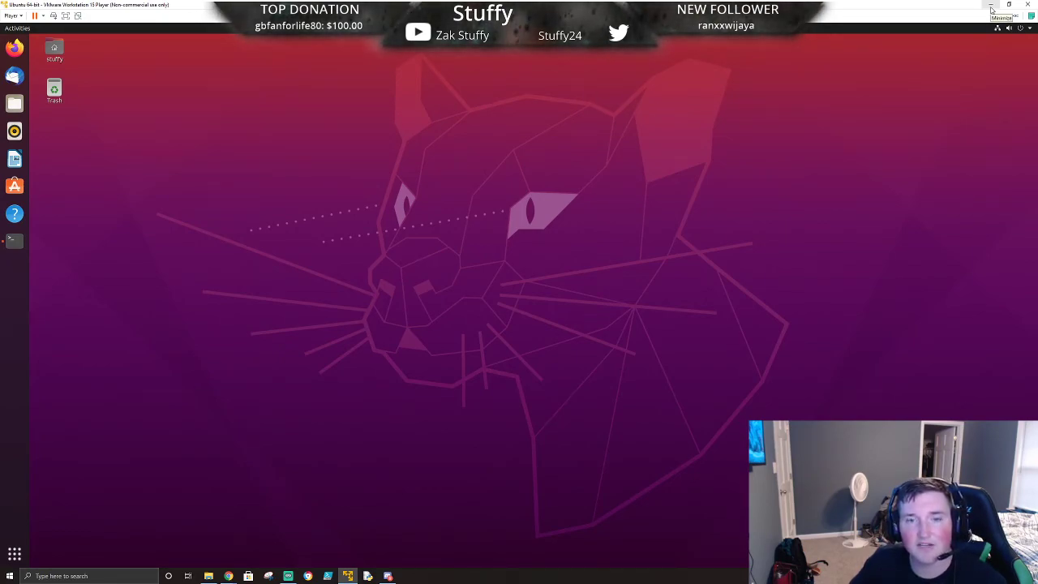
left_click(23, 249)
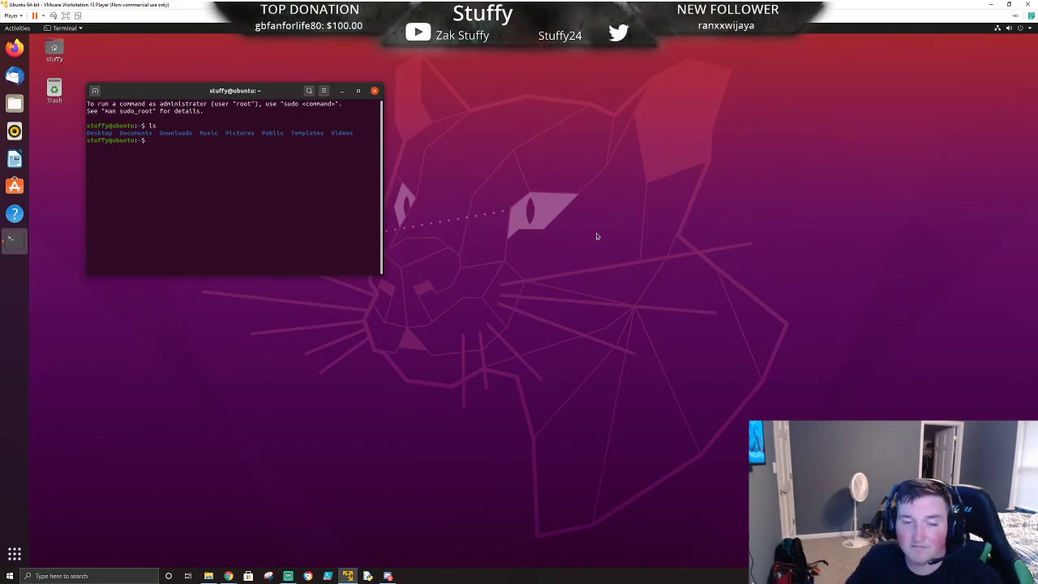
- Move the terminal window toward the centre of the desktop and enlarge it slightly
mouse_move(353, 577)
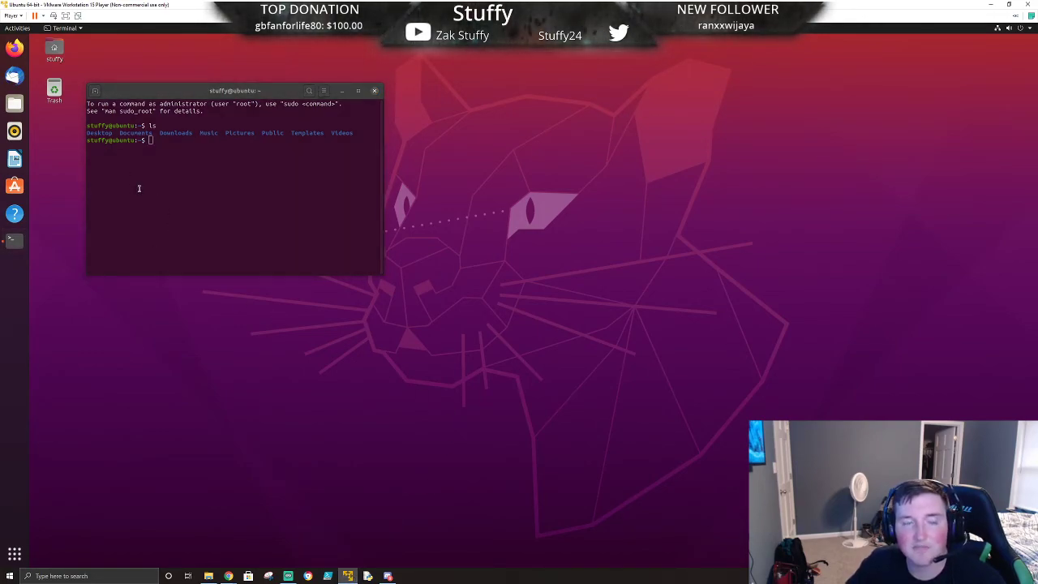
left_click_drag(178, 90, 384, 112)
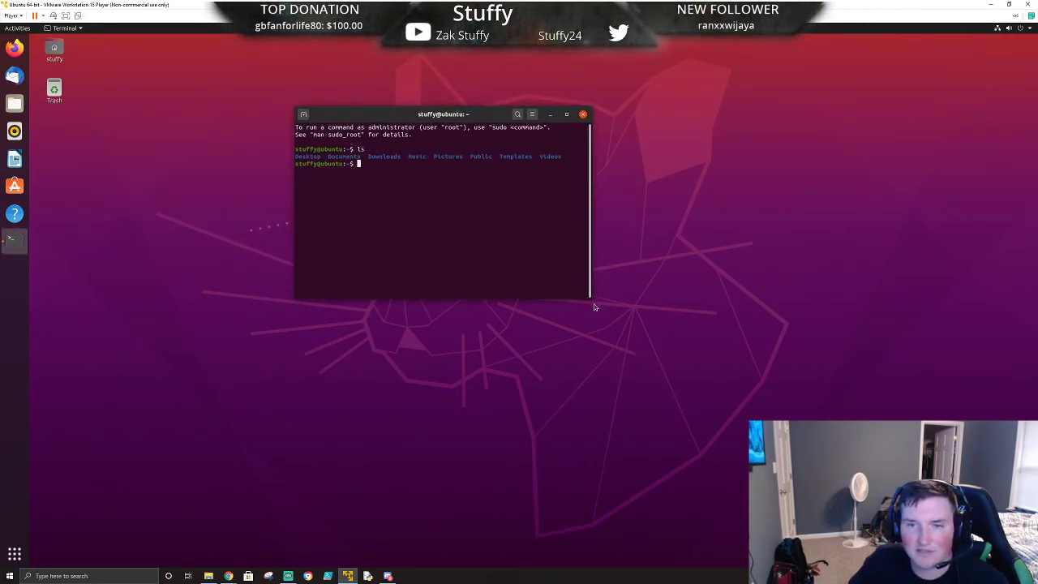
left_click_drag(594, 307, 647, 345)
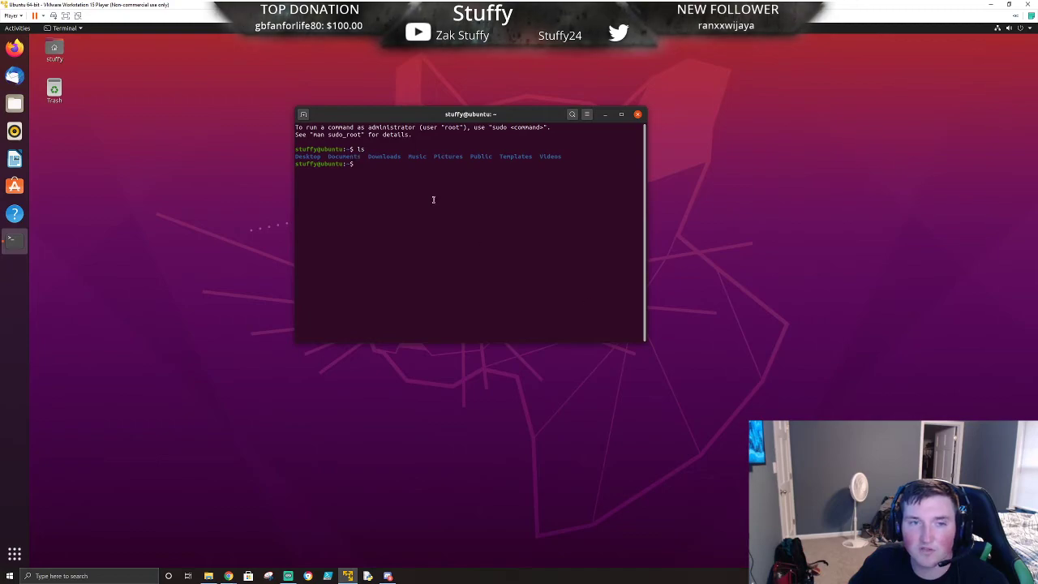
- Run ls again in the terminal and change into the Desktop directory with cd Desktop/
type("ls")
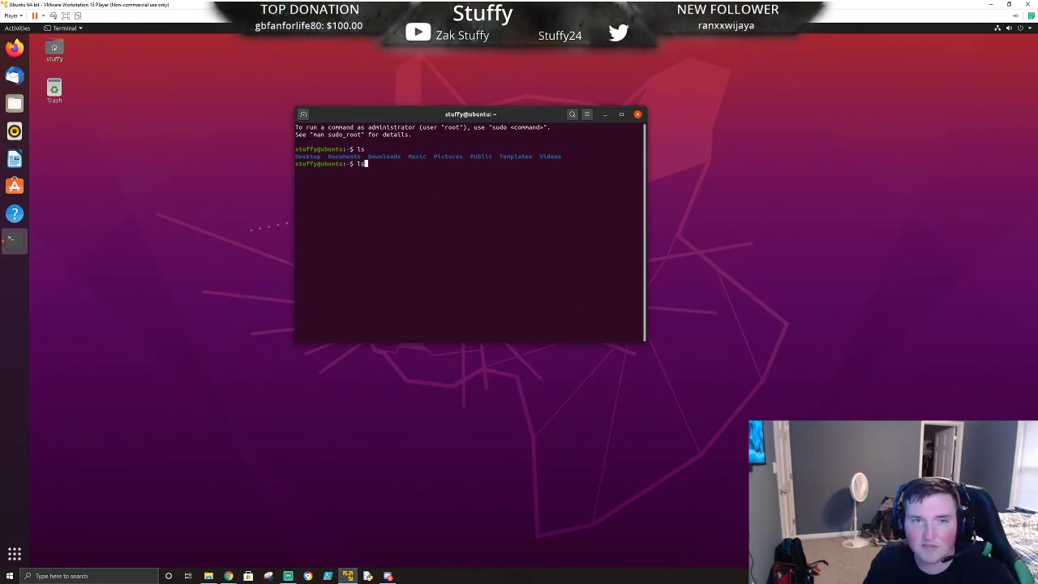
key("Return")
type("cd De")
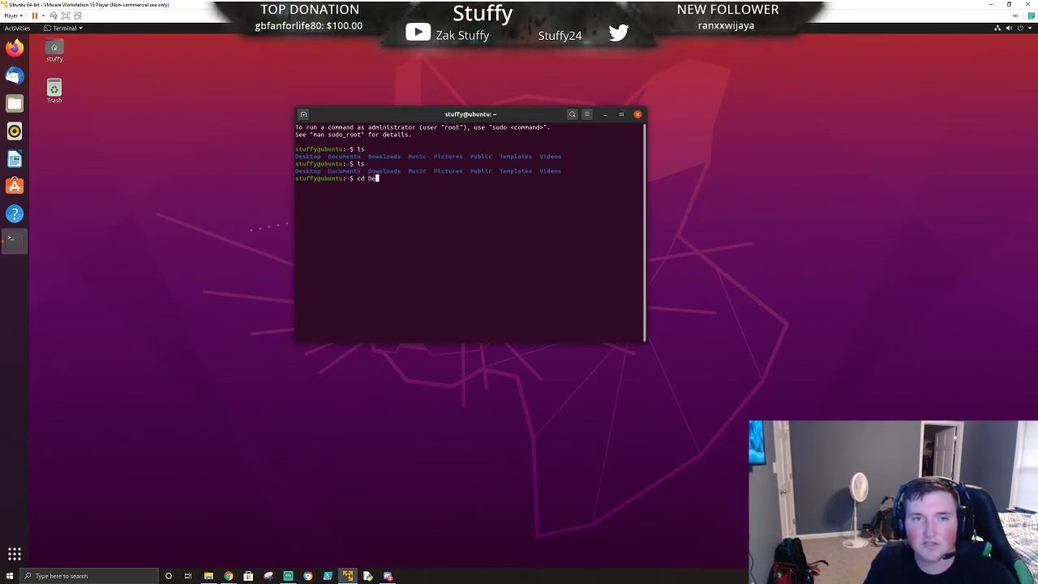
key("Tab")
key("Return")
- List the Desktop directory's contents with ls and ls -la, then close the terminal window
type("ls")
key("Return")
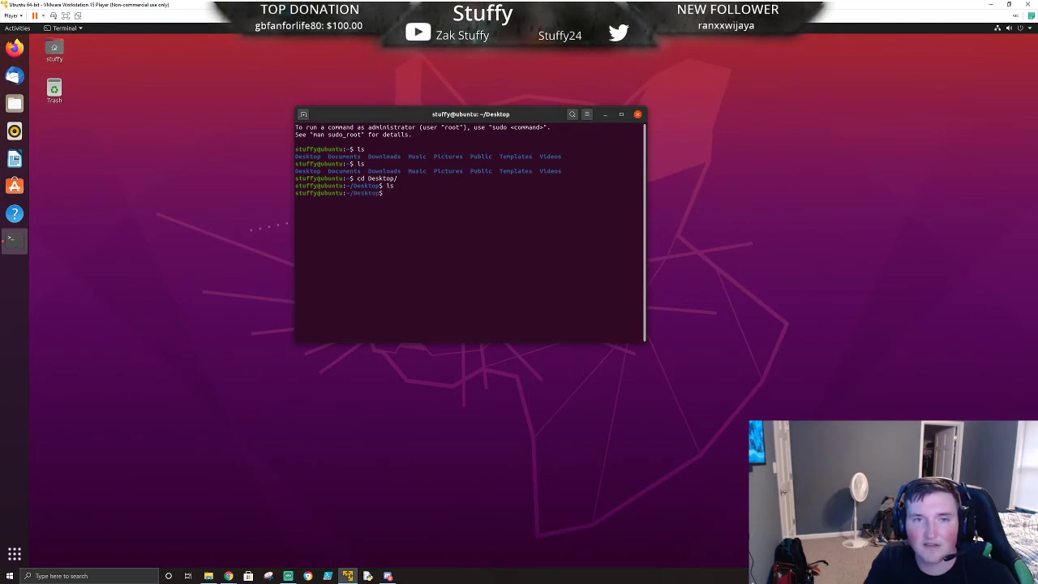
type("ls -la")
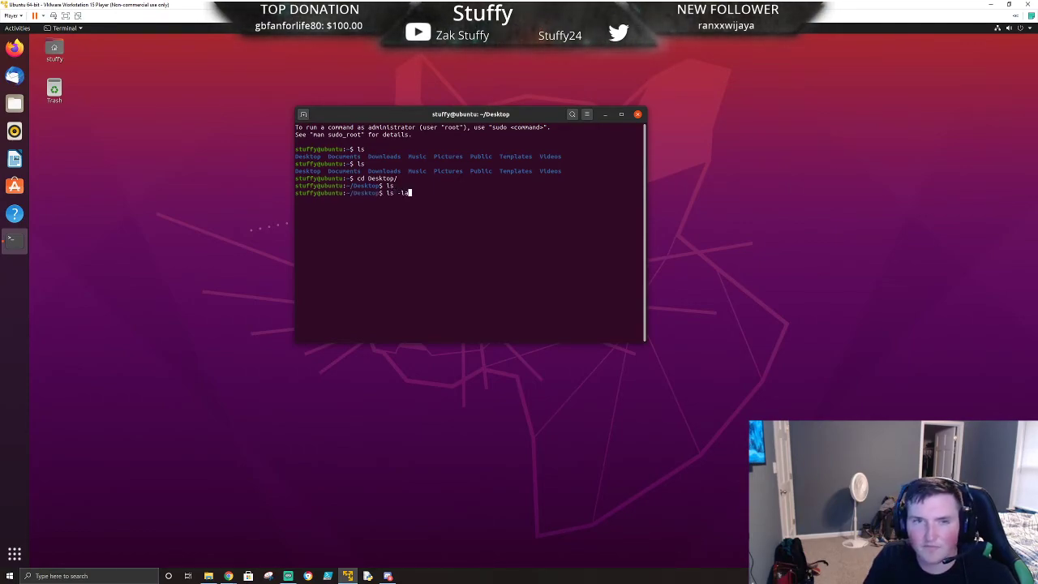
key("Return")
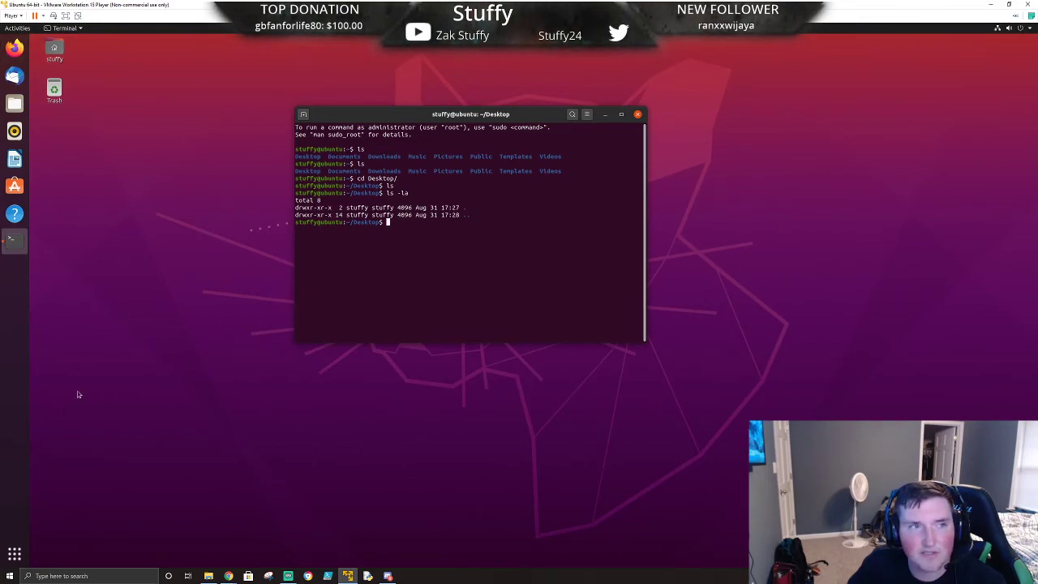
left_click(638, 114)
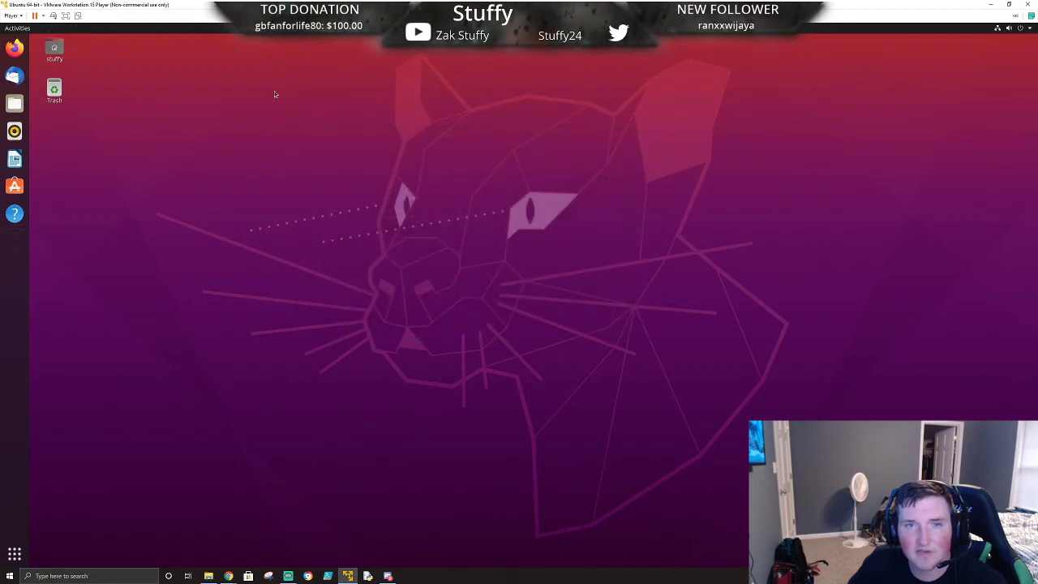